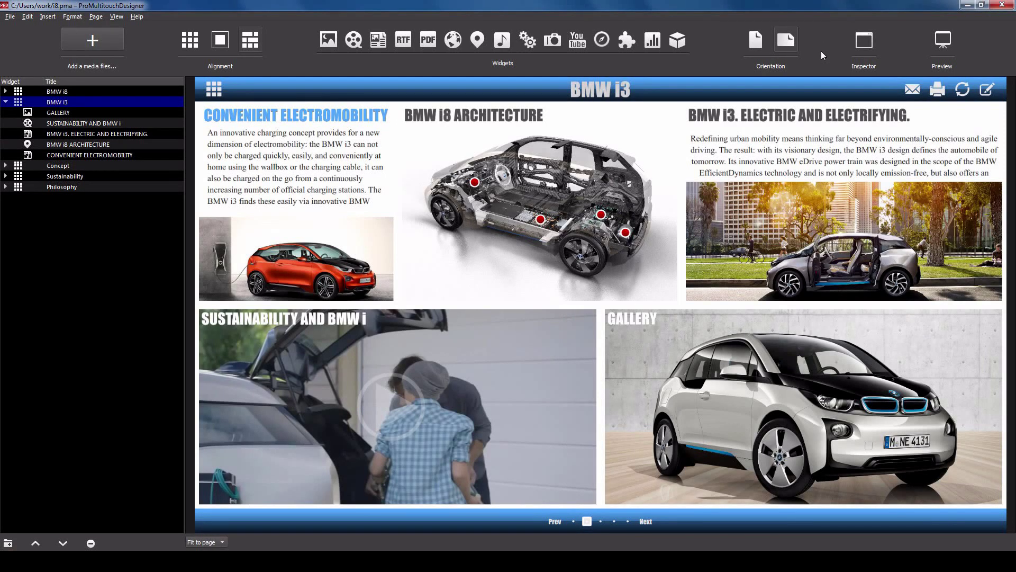
Open the Inspector panel with the BMW i3 gallery page showing.
{"action": "left_click", "coordinate": [864, 40]}
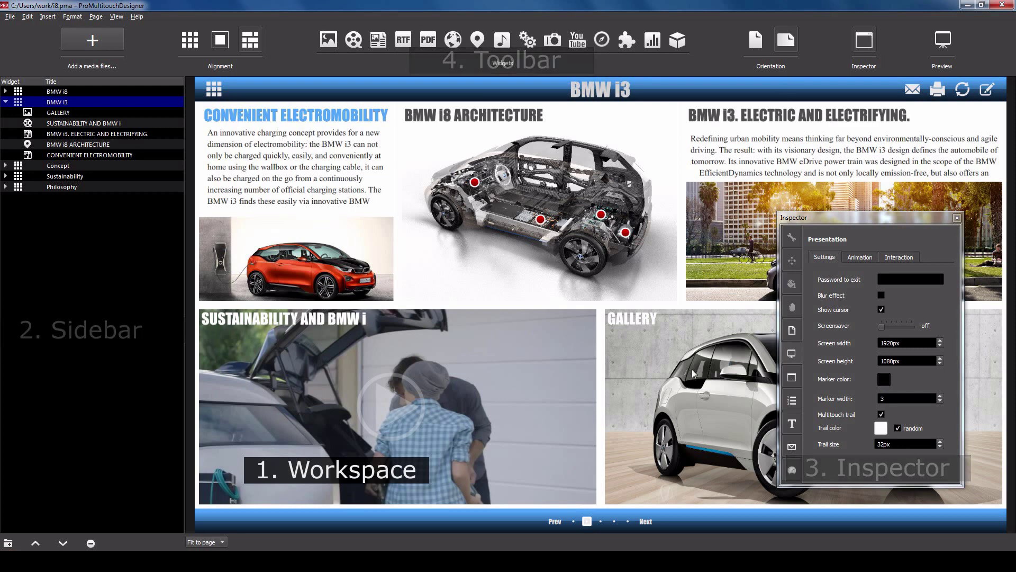
Expand and close the full-screen gallery, then go to the BMW i8 page from the page overview.
{"action": "left_click", "coordinate": [641, 373]}
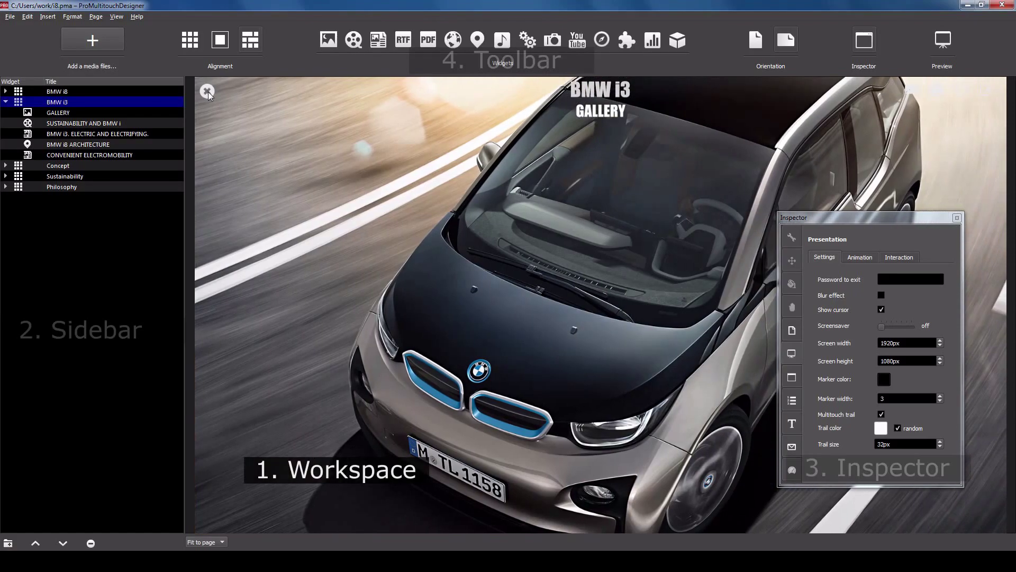
{"action": "left_click", "coordinate": [207, 91]}
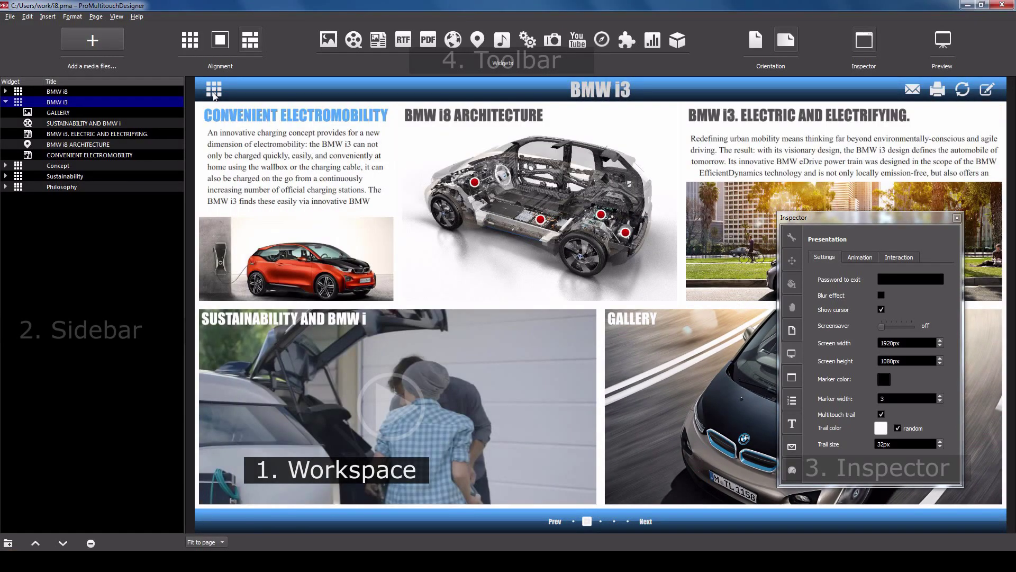
{"action": "left_click", "coordinate": [213, 93]}
{"action": "left_click", "coordinate": [231, 123]}
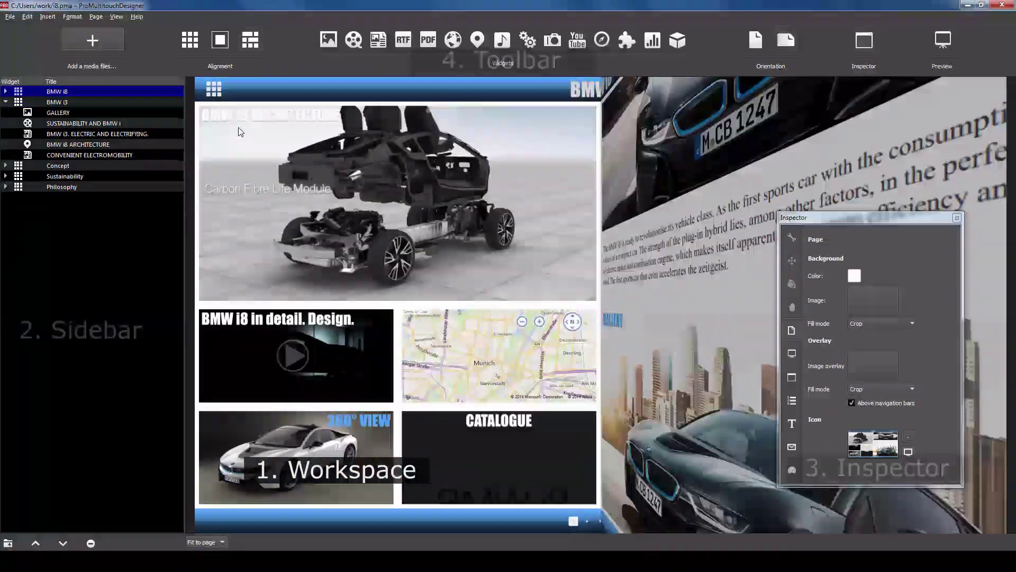
Shrink the BMW i8 ARCHITECTURE image, move it up-left, and rotate it about 30° clockwise.
{"action": "left_click", "coordinate": [416, 196]}
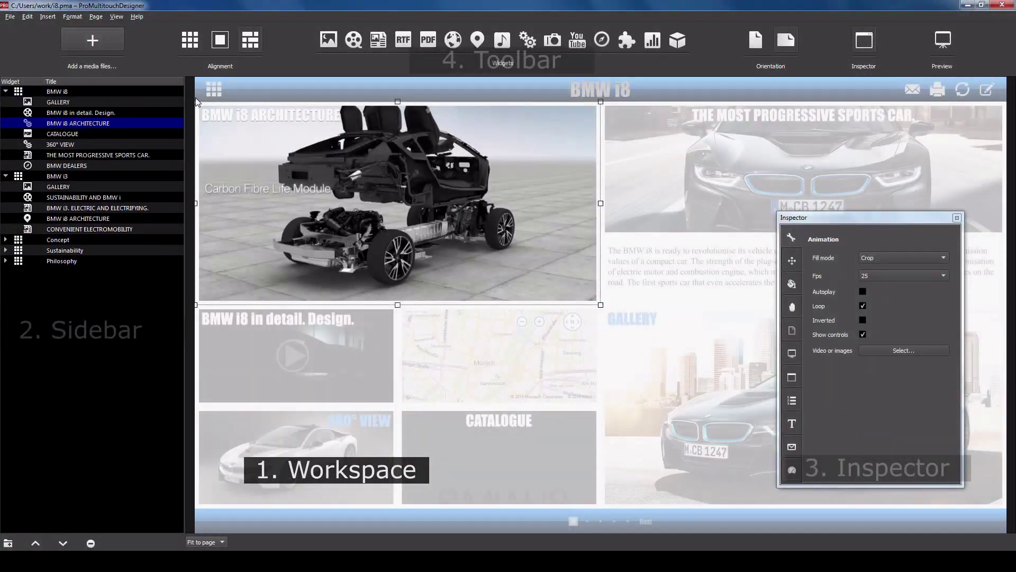
{"action": "left_click_drag", "start_coordinate": [197, 102], "coordinate": [291, 154]}
{"action": "left_click_drag", "start_coordinate": [397, 223], "coordinate": [413, 187]}
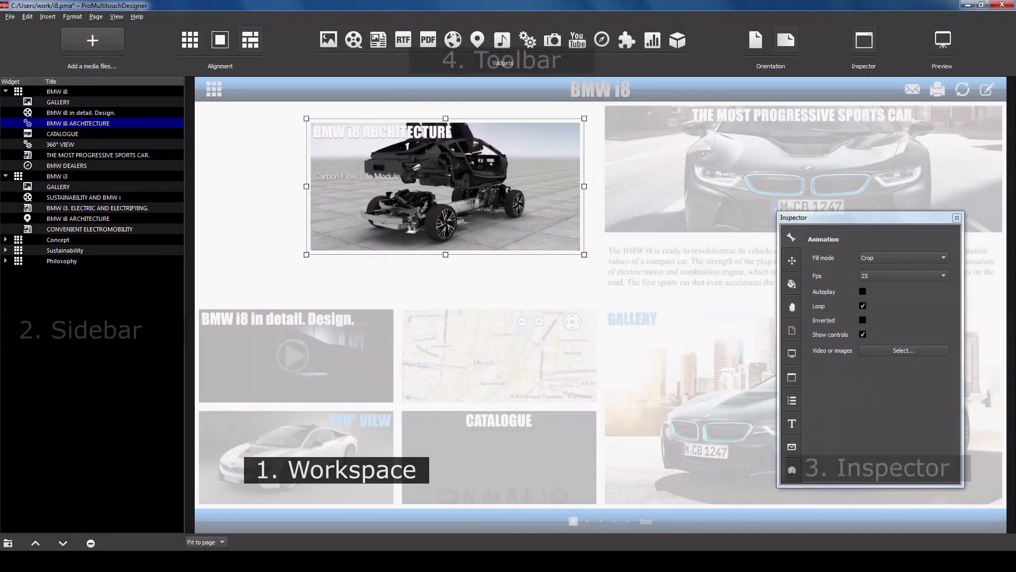
{"action": "mouse_move", "coordinate": [295, 113]}
{"action": "left_mouse_down"}
{"action": "mouse_move", "coordinate": [283, 162]}
{"action": "mouse_move", "coordinate": [278, 151]}
{"action": "left_mouse_up"}
{"action": "left_click", "coordinate": [269, 150]}
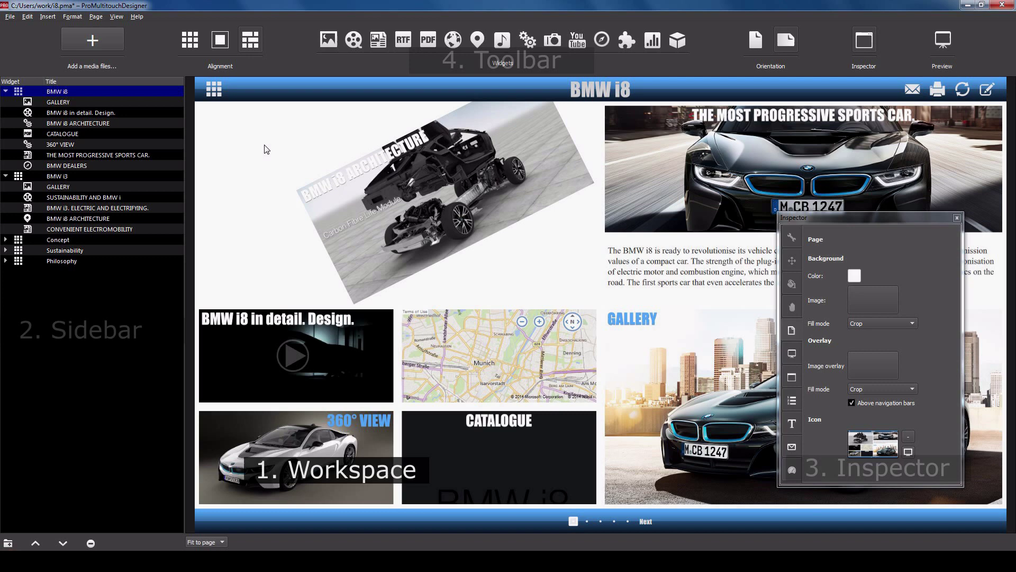
{"action": "left_click", "coordinate": [52, 178]}
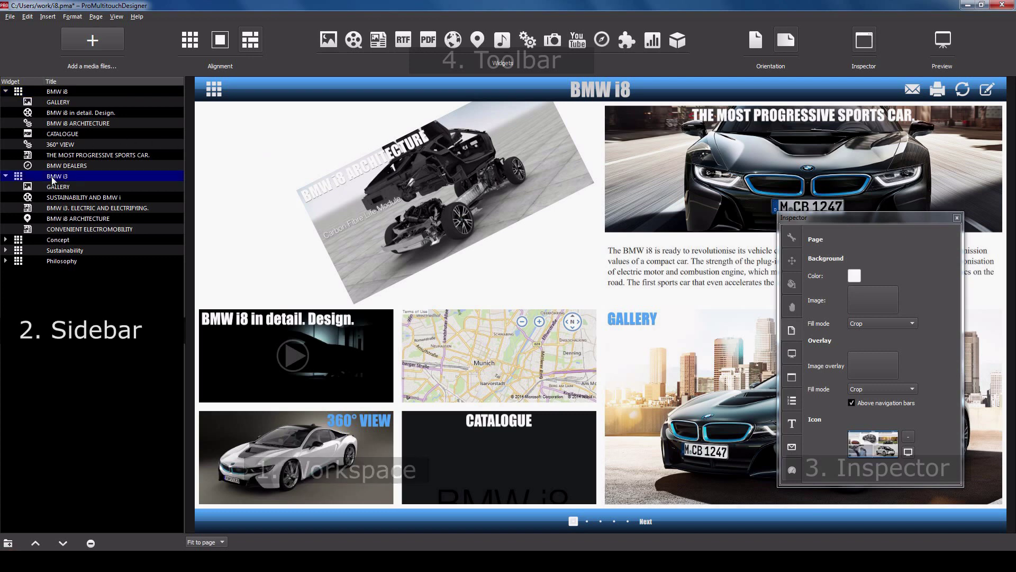
{"action": "left_click", "coordinate": [52, 92]}
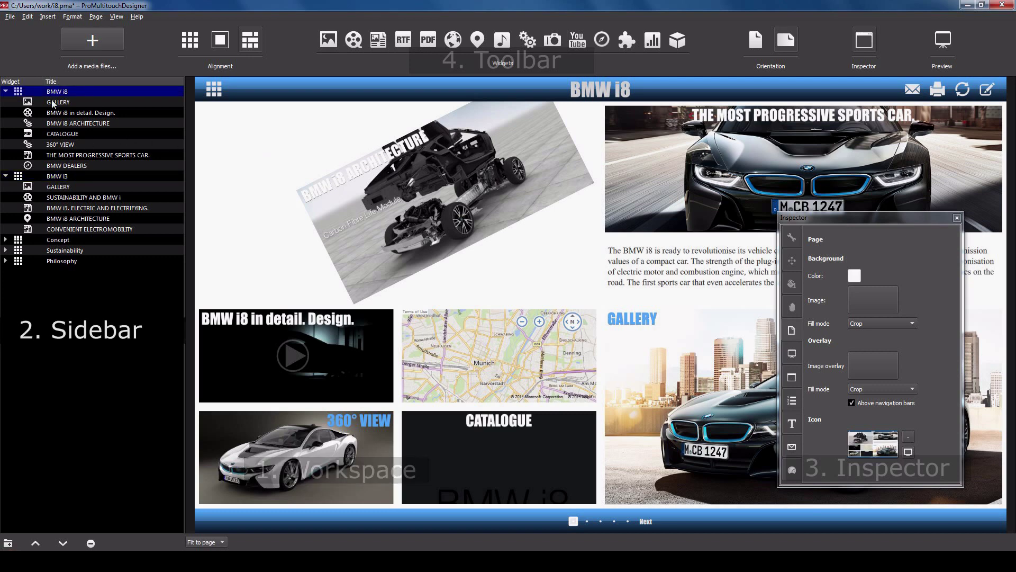
{"action": "left_click", "coordinate": [52, 100]}
{"action": "left_click", "coordinate": [55, 110]}
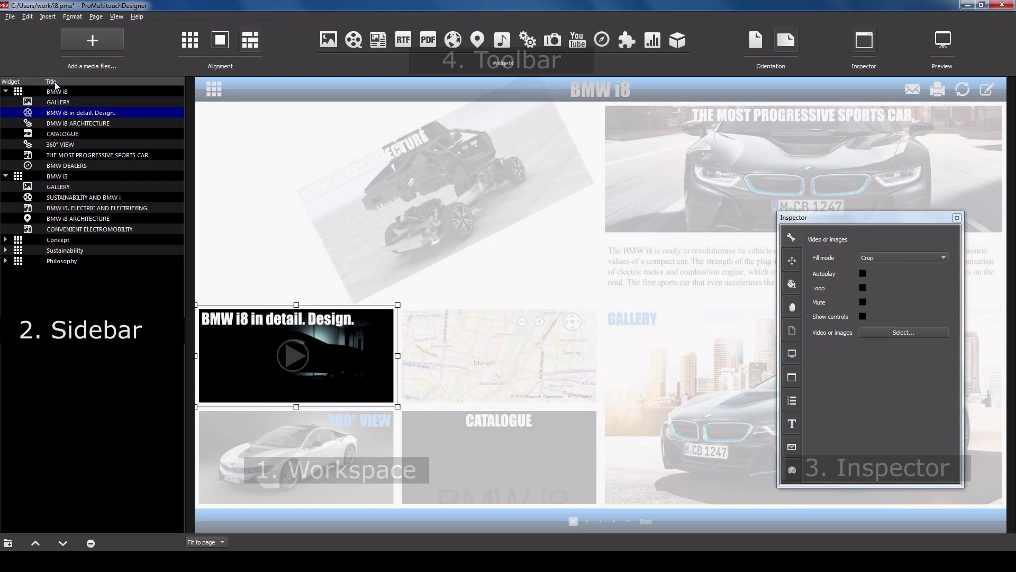
{"action": "left_click", "coordinate": [54, 91]}
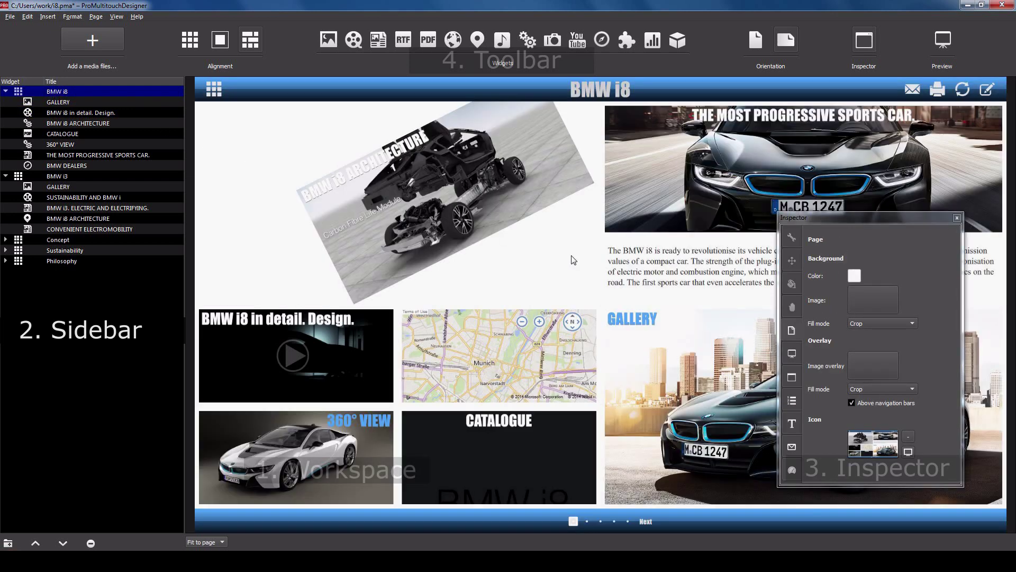
Review the presentation-wide settings, then its Animation and Interaction options.
{"action": "left_click", "coordinate": [792, 353]}
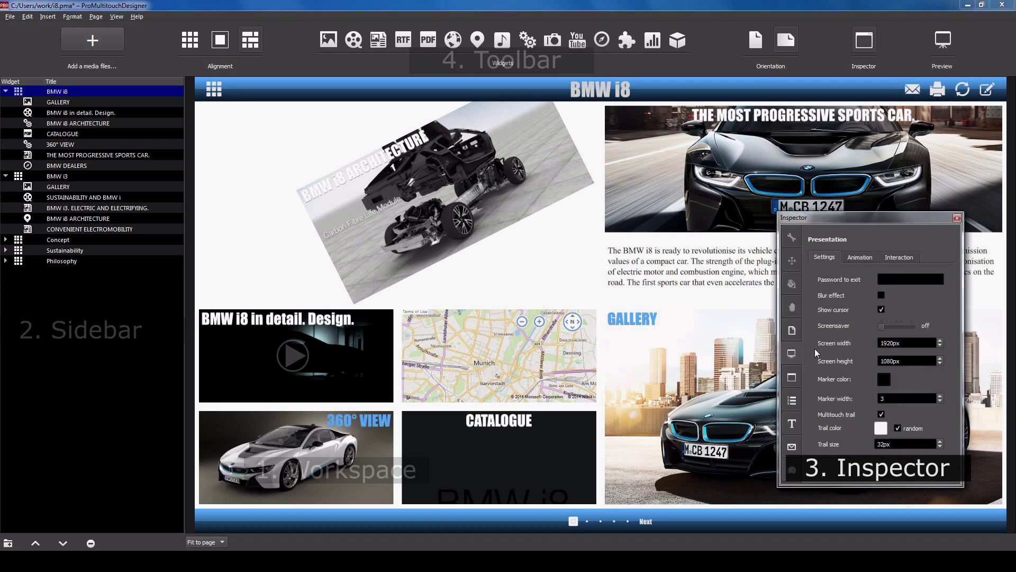
{"action": "left_click", "coordinate": [864, 257]}
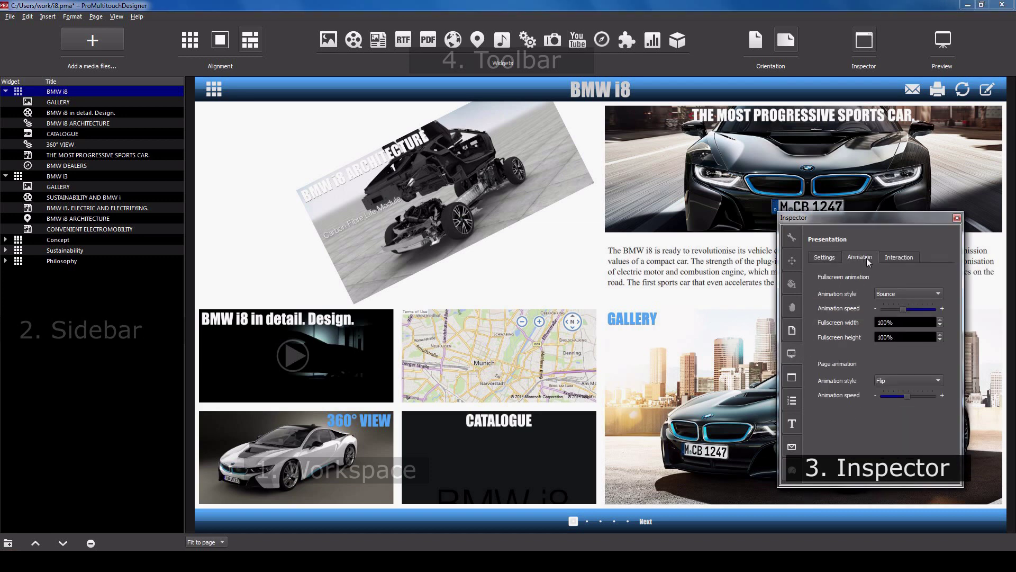
{"action": "left_click", "coordinate": [910, 259]}
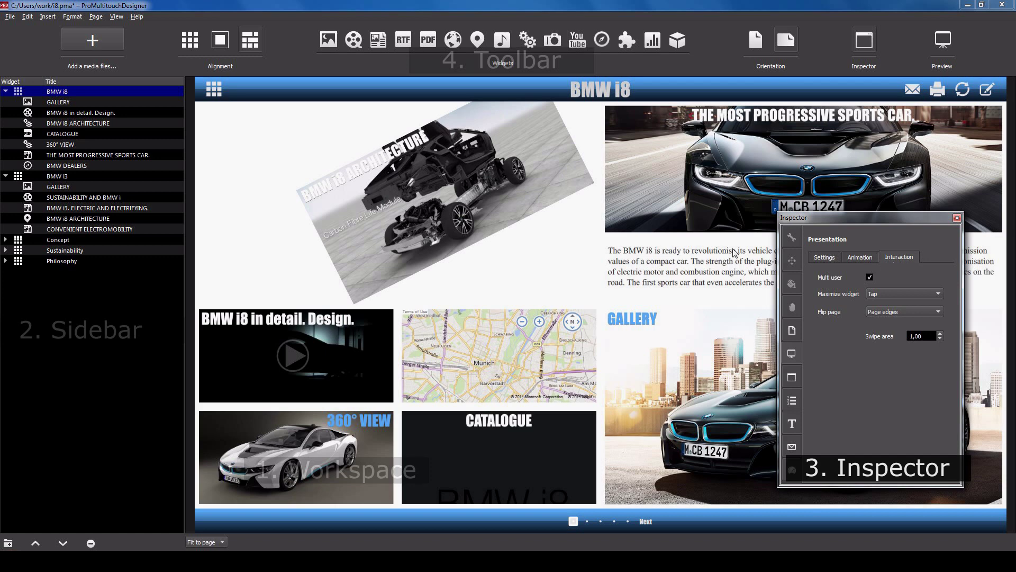
Inspect the 'BMW i8 in detail. Design.' video, the rotated architecture image, and the sports-car text box.
{"action": "left_click", "coordinate": [355, 326]}
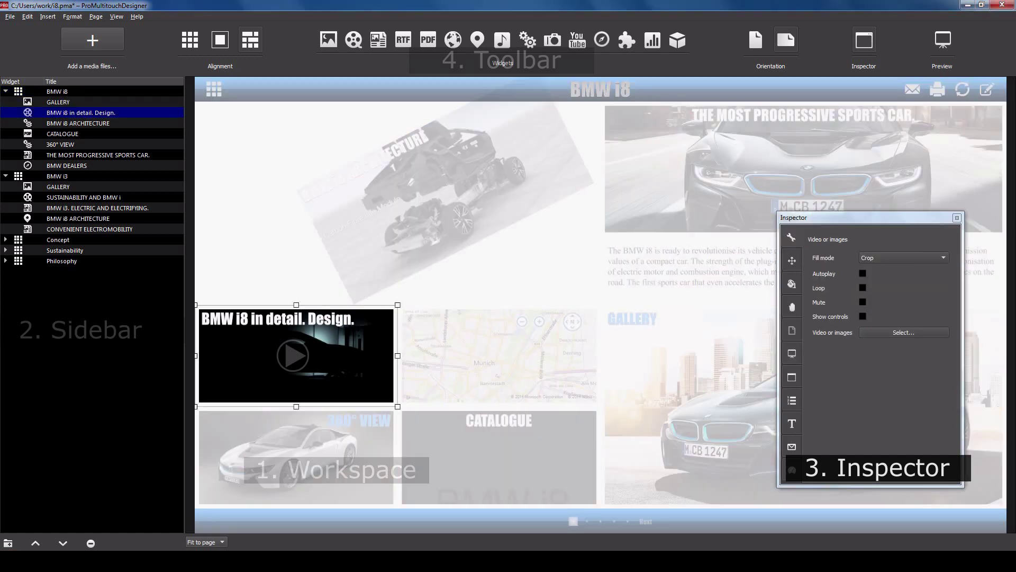
{"action": "left_click", "coordinate": [420, 236]}
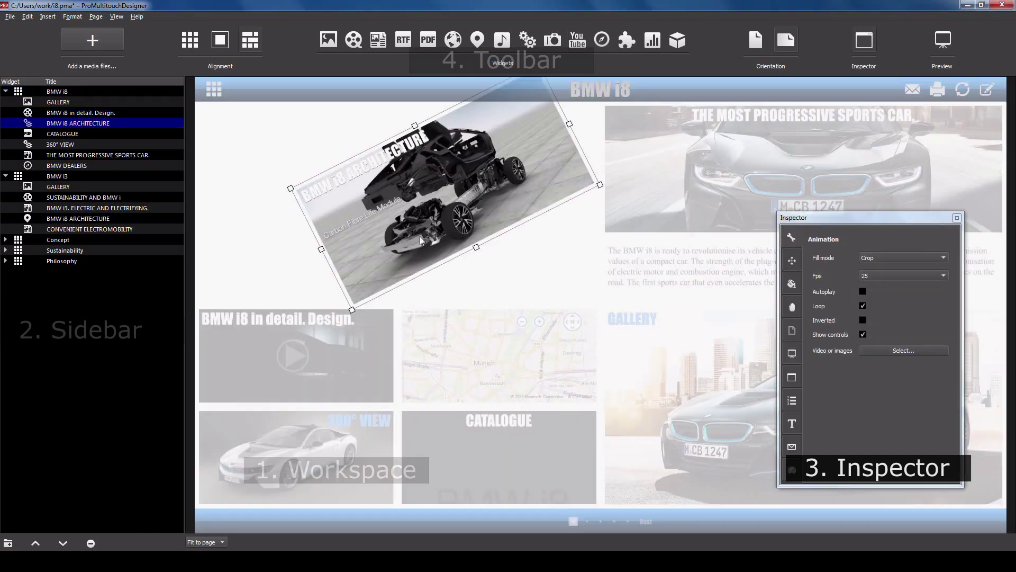
{"action": "left_click", "coordinate": [654, 227]}
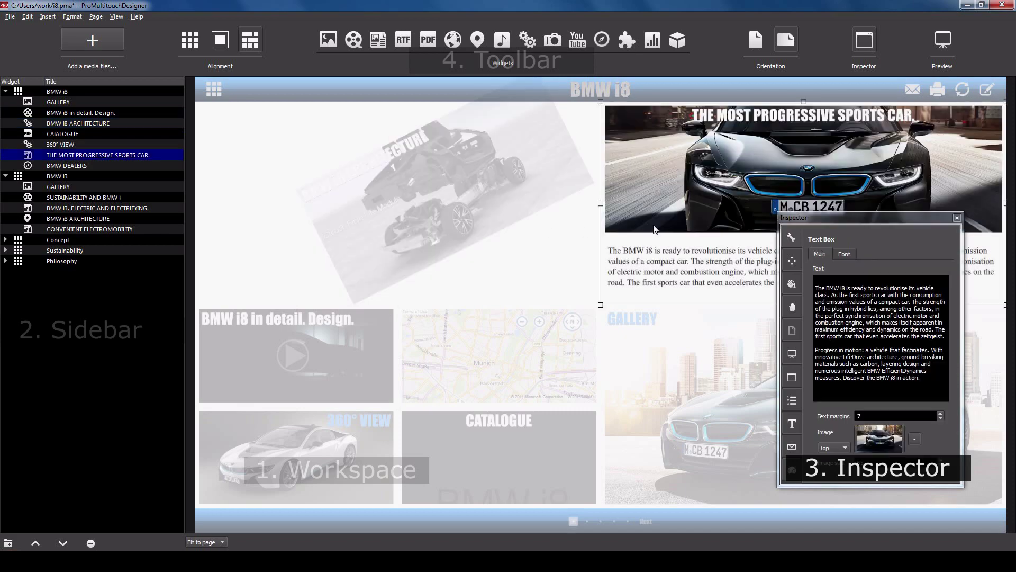
Deselect the text box so the Inspector shows the BMW i8 page's background, overlay and icon.
{"action": "left_click", "coordinate": [653, 83]}
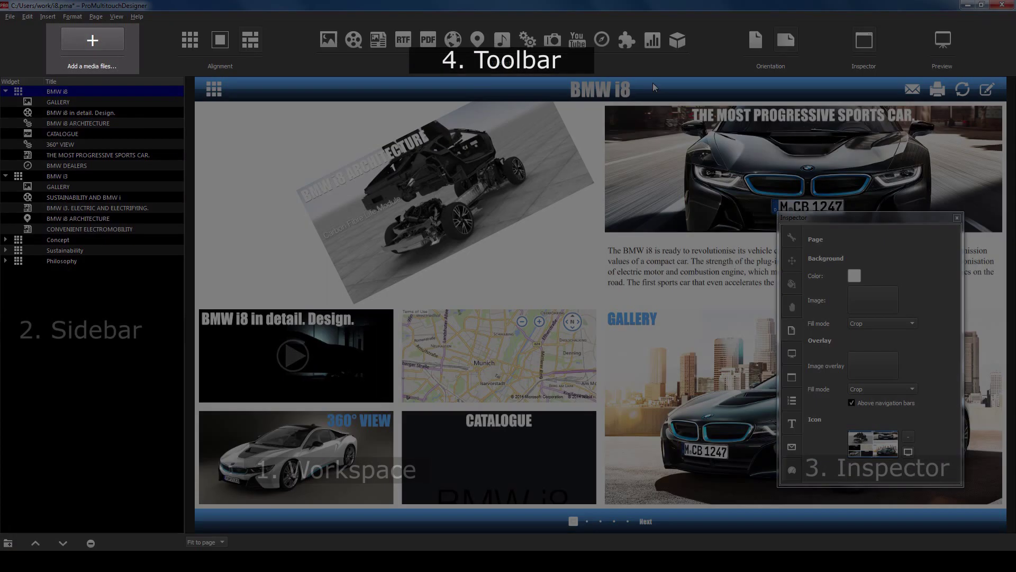